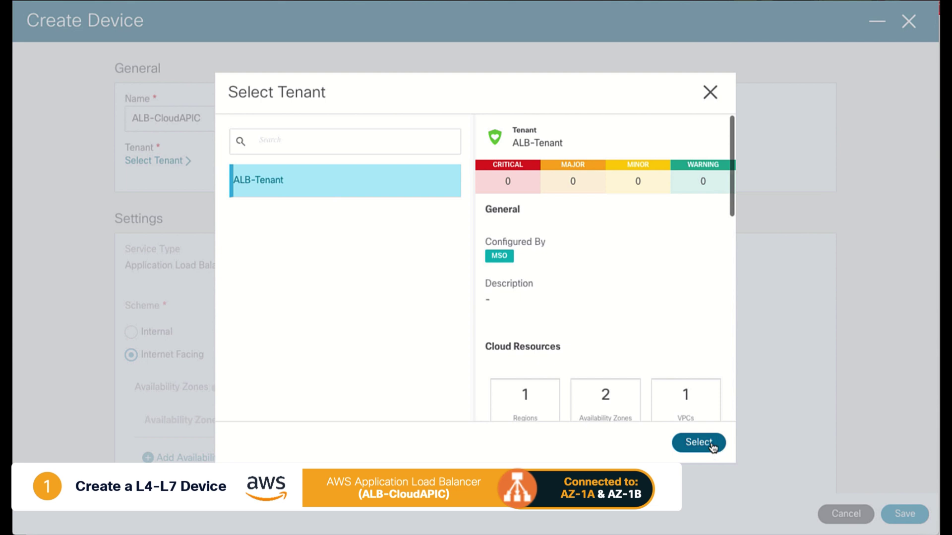
Step: Assign ALB-Tenant to the device and add availability zone us-east-1a with subnet 10.26.1.0
left_click(714, 449)
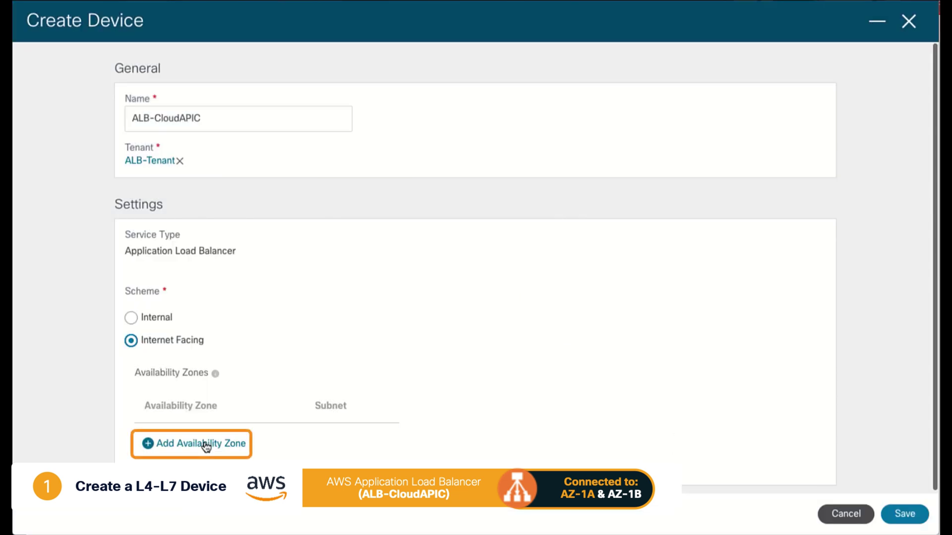
left_click(206, 445)
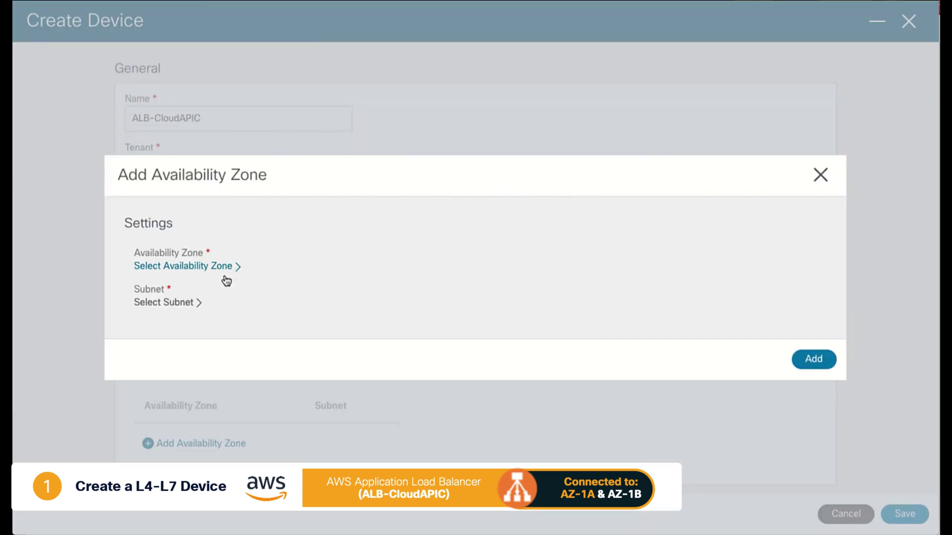
left_click(214, 266)
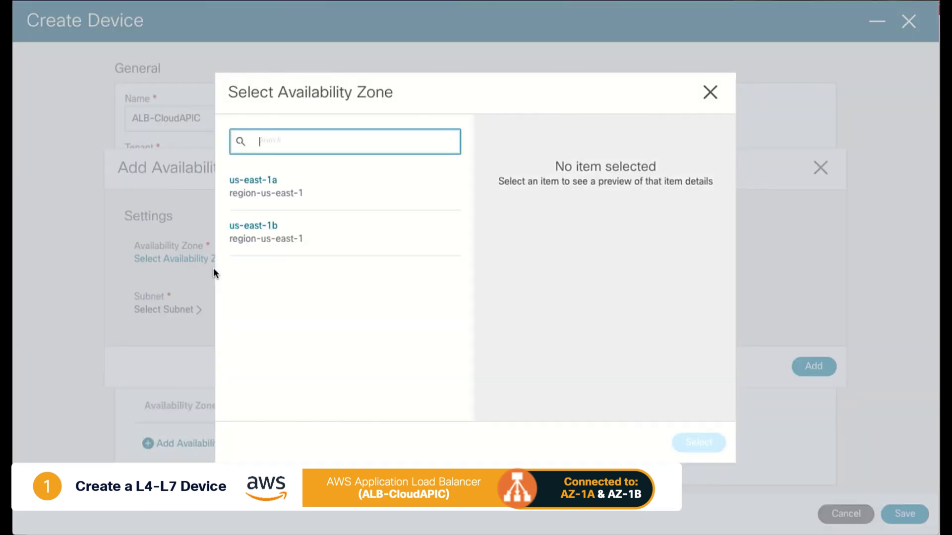
left_click(257, 182)
left_click(704, 448)
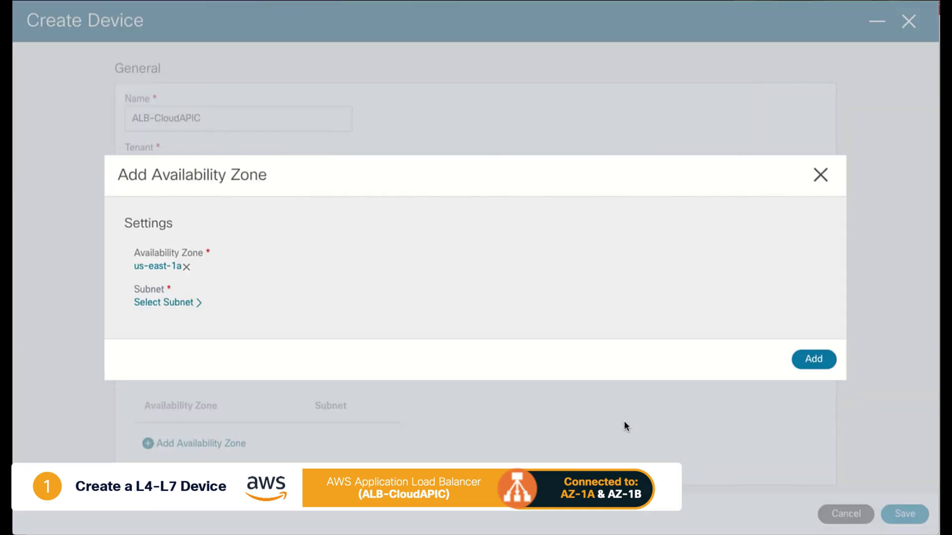
left_click(170, 301)
left_click(246, 180)
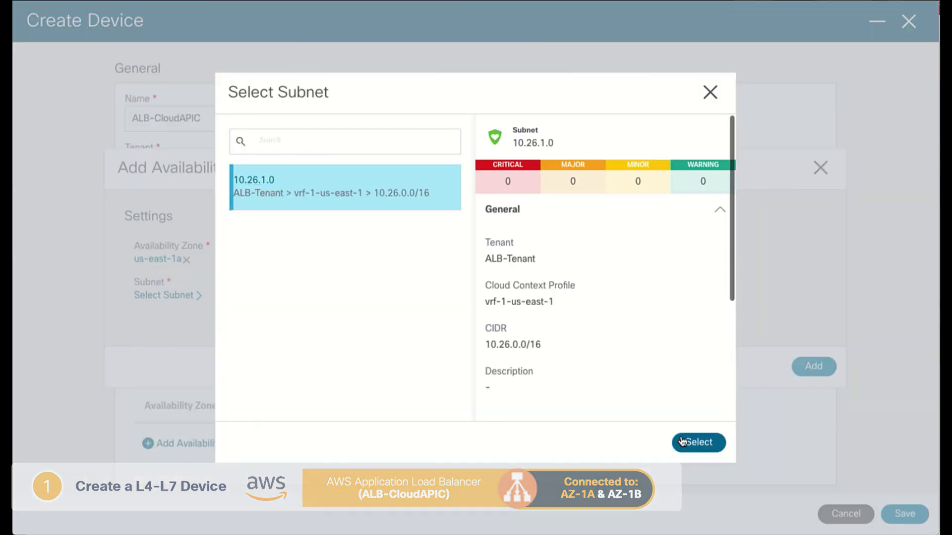
left_click(696, 442)
left_click(808, 366)
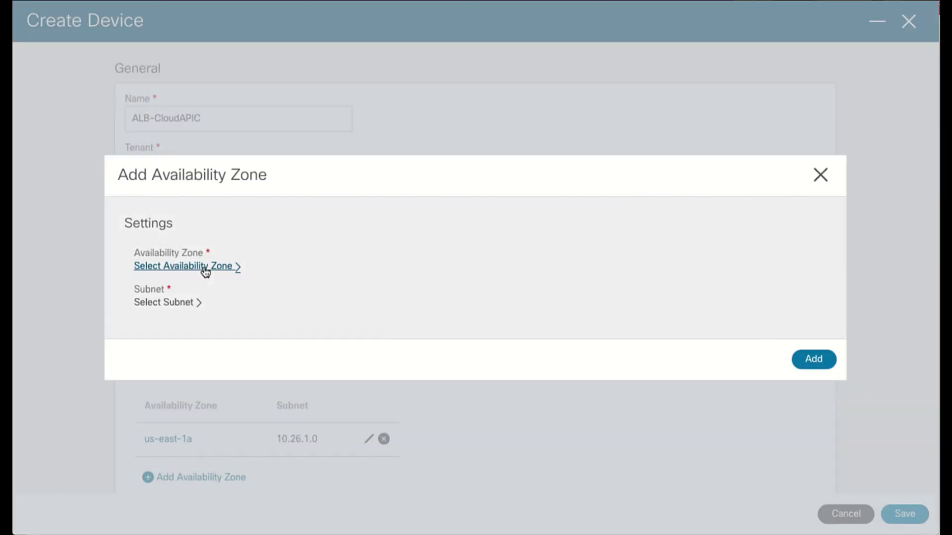
Step: Add availability zone us-east-1b with subnet 10.26.2.0 and save the load balancer device
left_click(263, 267)
left_click(319, 243)
left_click(694, 443)
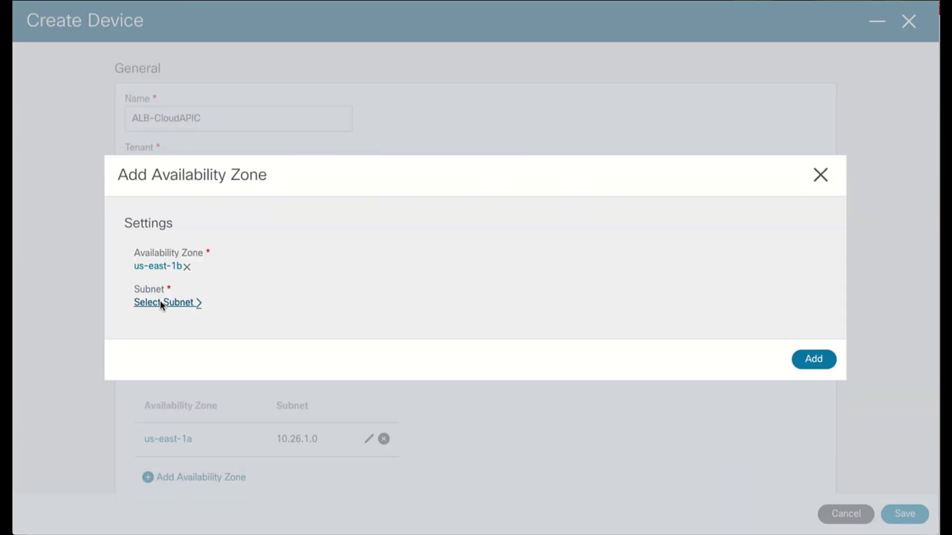
left_click(163, 301)
left_click(258, 190)
left_click(696, 442)
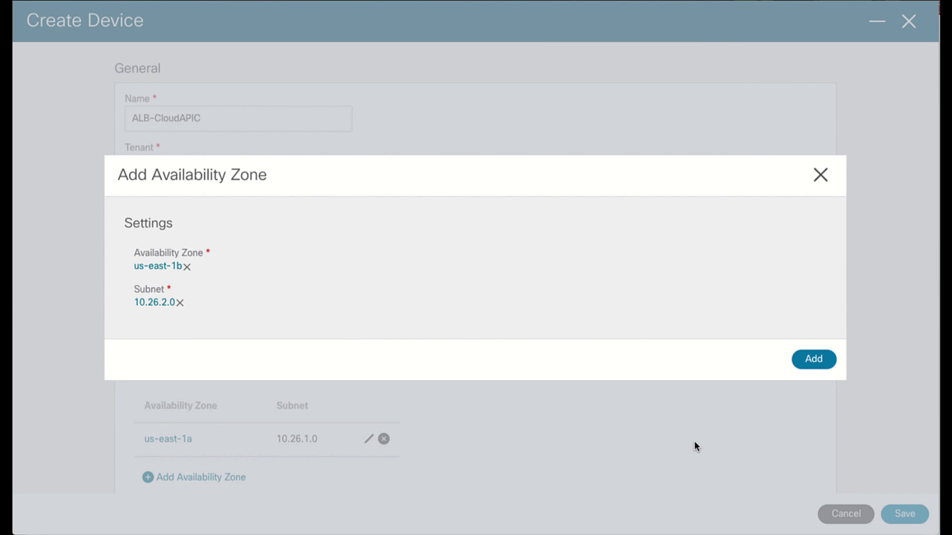
left_click(813, 366)
scroll(562, 430, "down", 1)
scroll(563, 431, "down", 1)
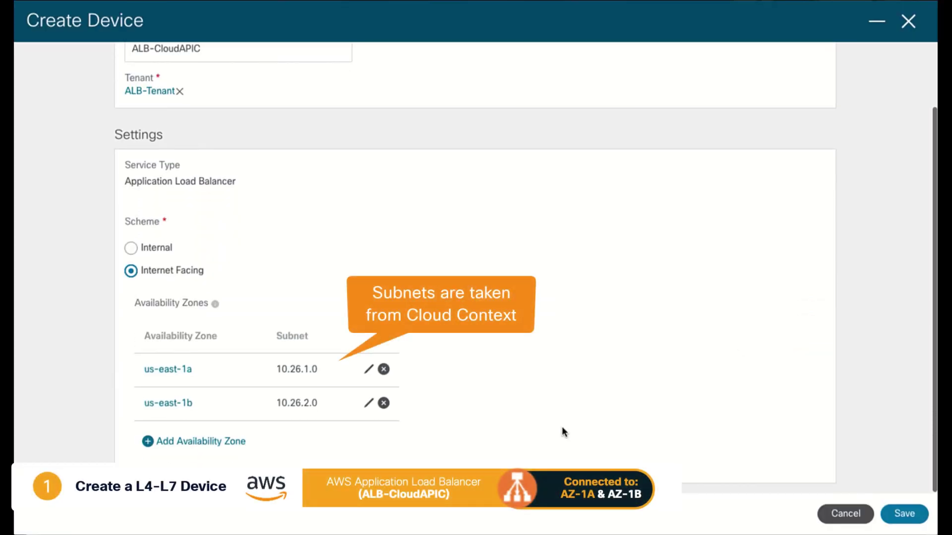
left_click(904, 513)
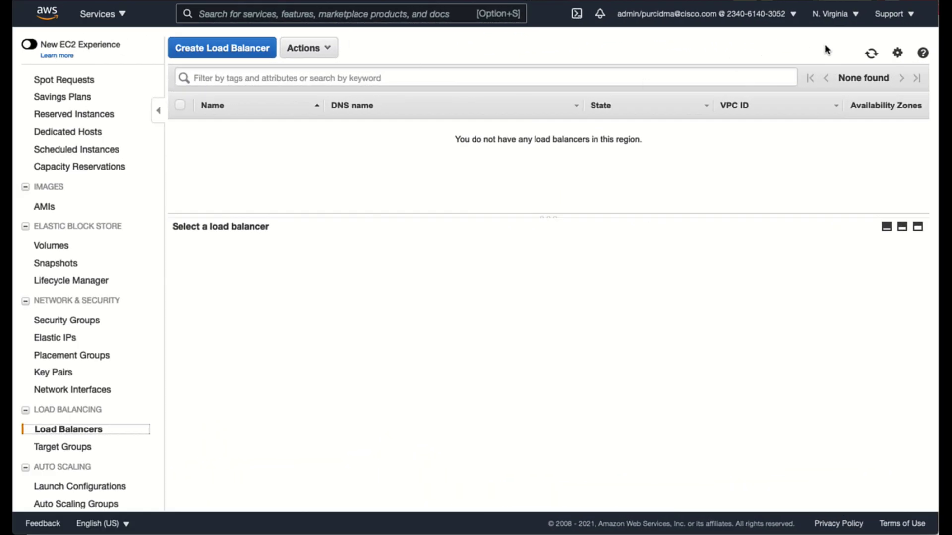
Step: Check the refreshed load balancer list in the AWS EC2 console and open the target groups
left_click(871, 53)
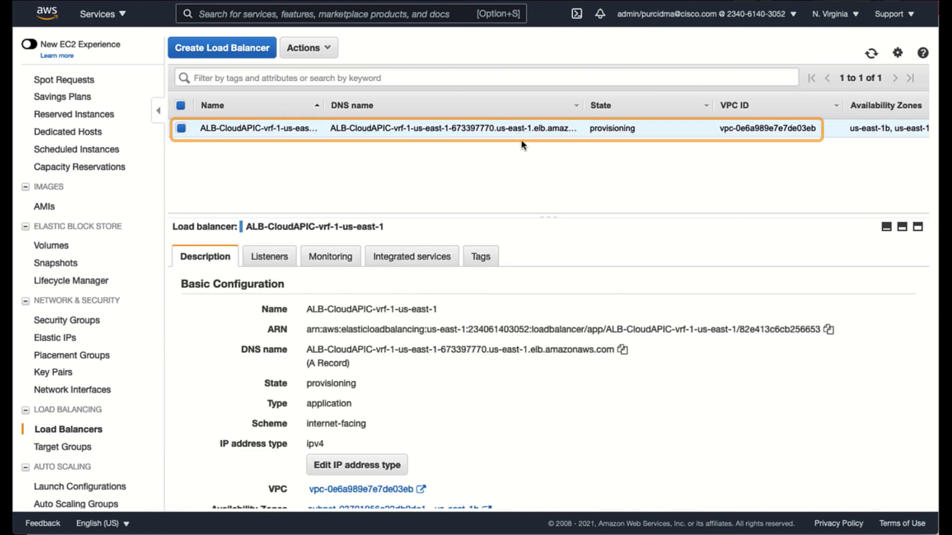
left_click(78, 447)
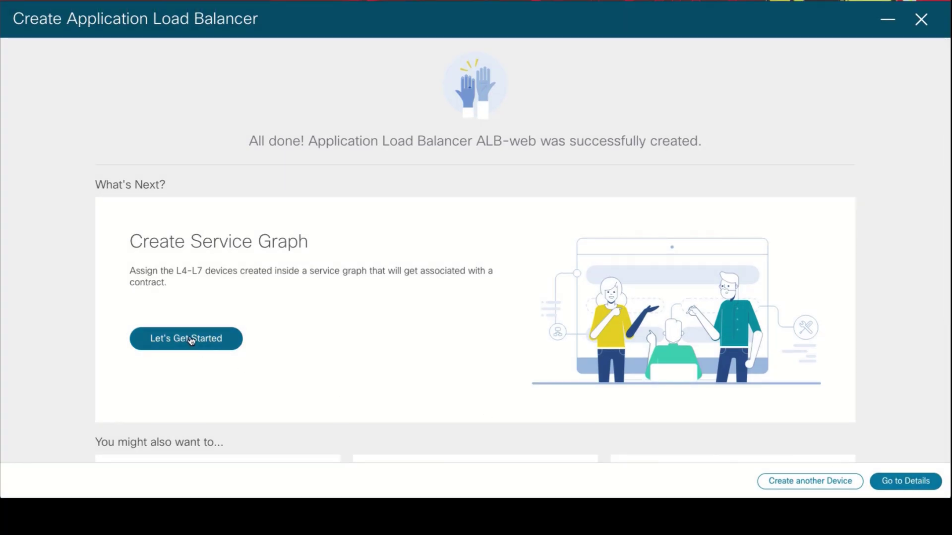
Step: Create and save a service graph in Cloud APIC named service-graph-alb with the ALB-CloudAPIC application load balancer as its node
left_click(191, 340)
left_click(334, 330)
left_click(196, 110)
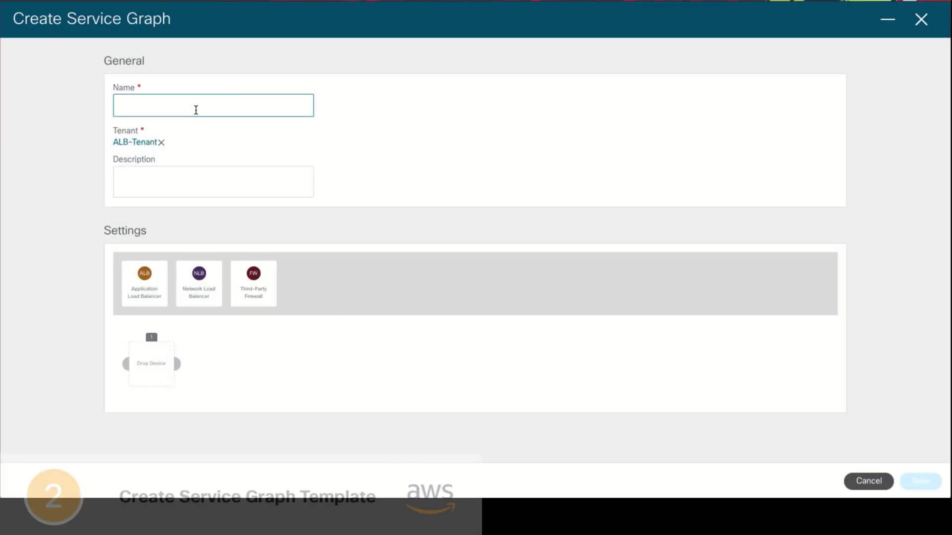
type("service-graph-alb")
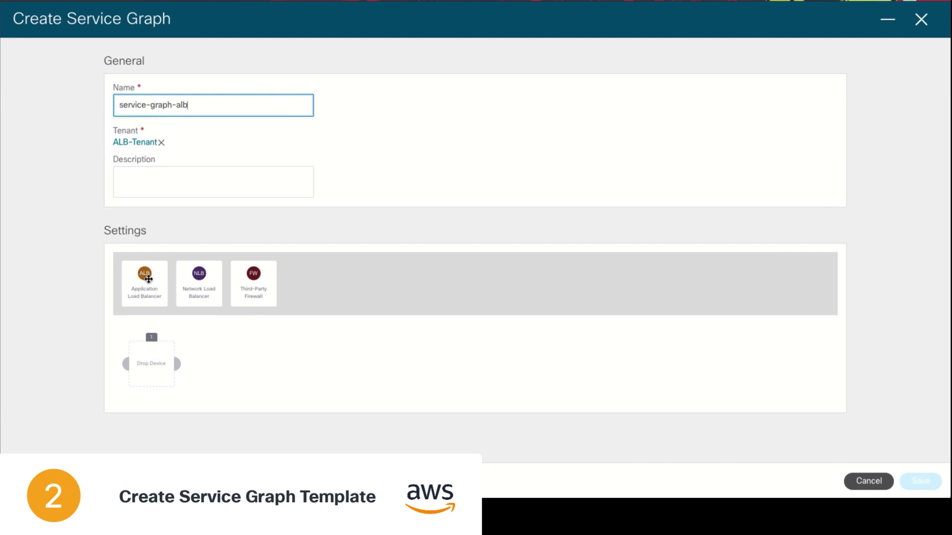
left_click_drag(149, 279, 151, 361)
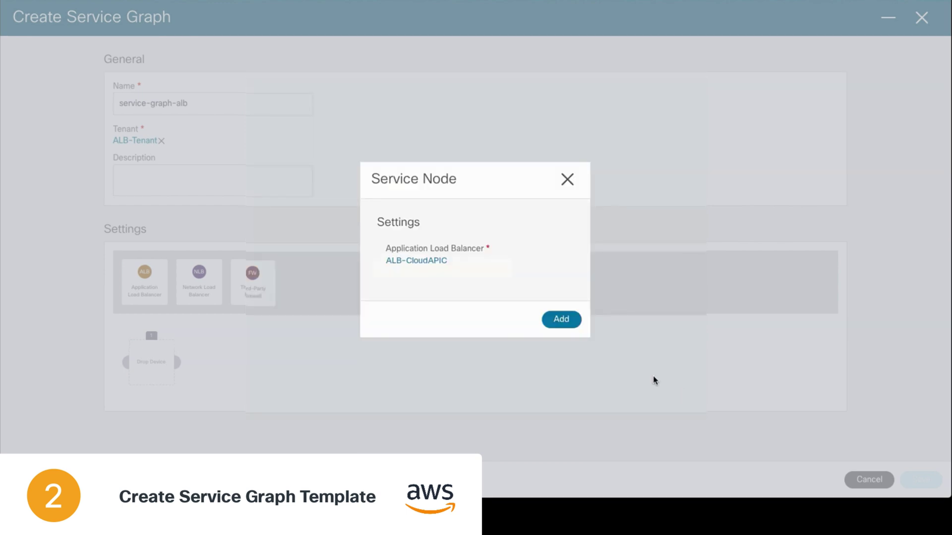
left_click(561, 319)
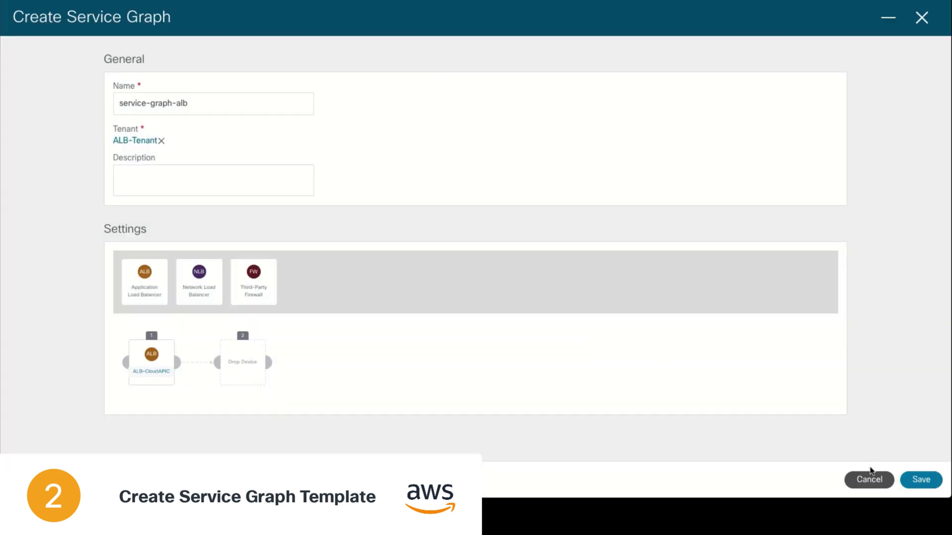
left_click(921, 479)
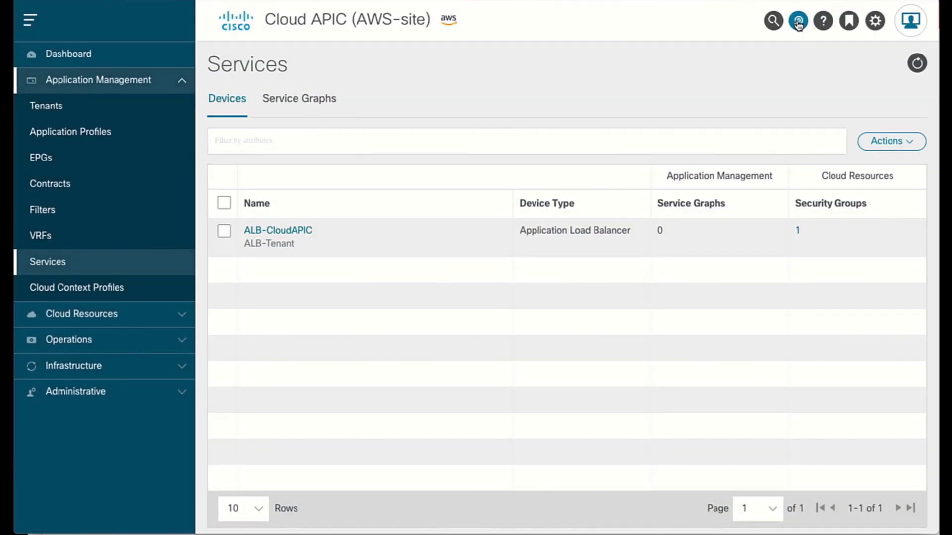
Step: Start an EPG communication configuration and choose alb-contract from ALB-Tenant as its contract
left_click(798, 22)
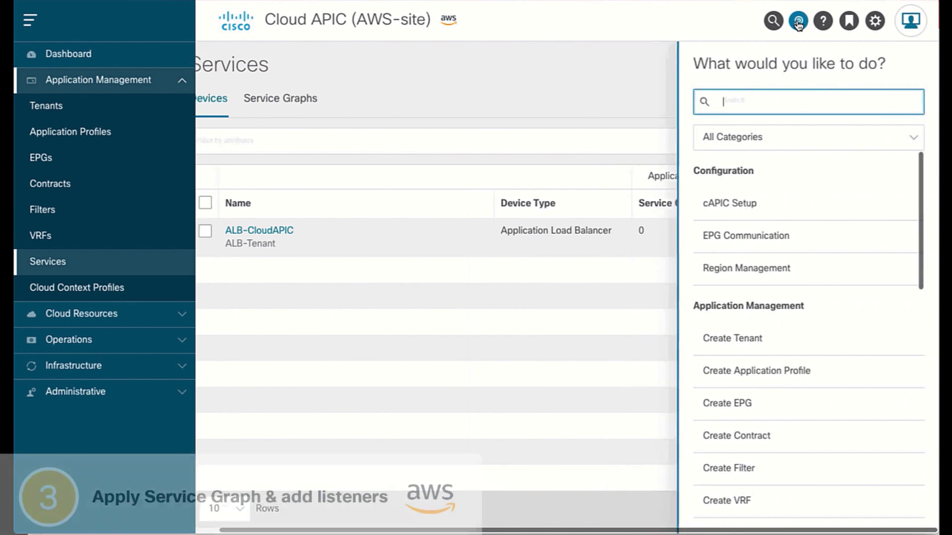
left_click(787, 242)
left_click(399, 316)
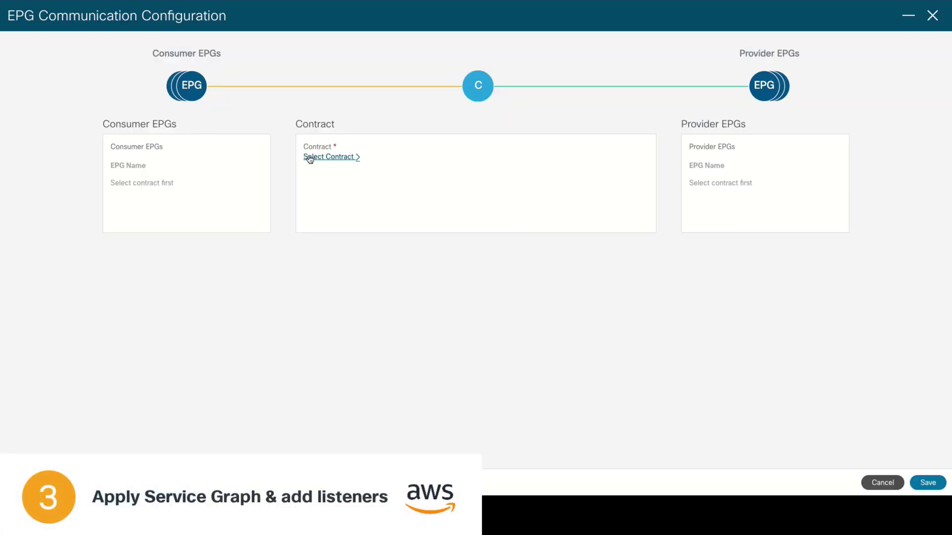
left_click(313, 158)
left_click(334, 224)
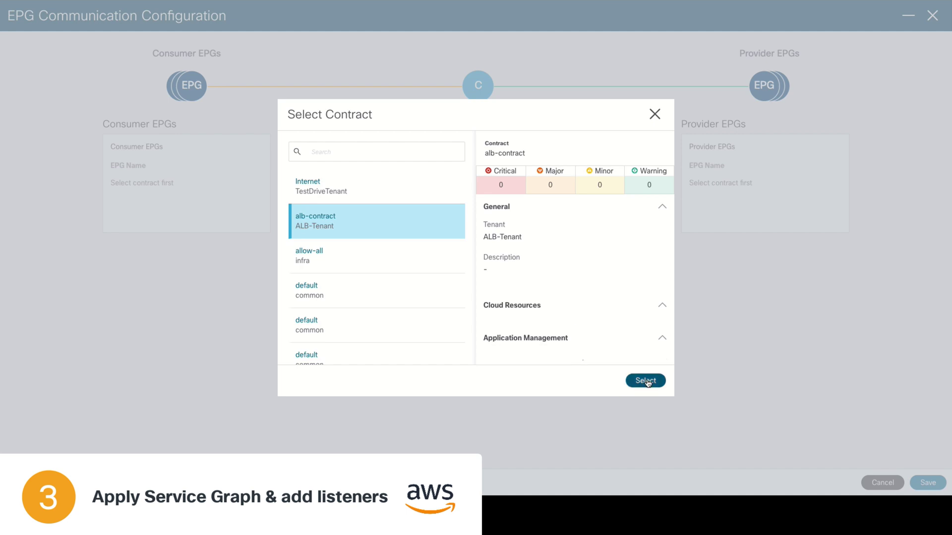
left_click(645, 381)
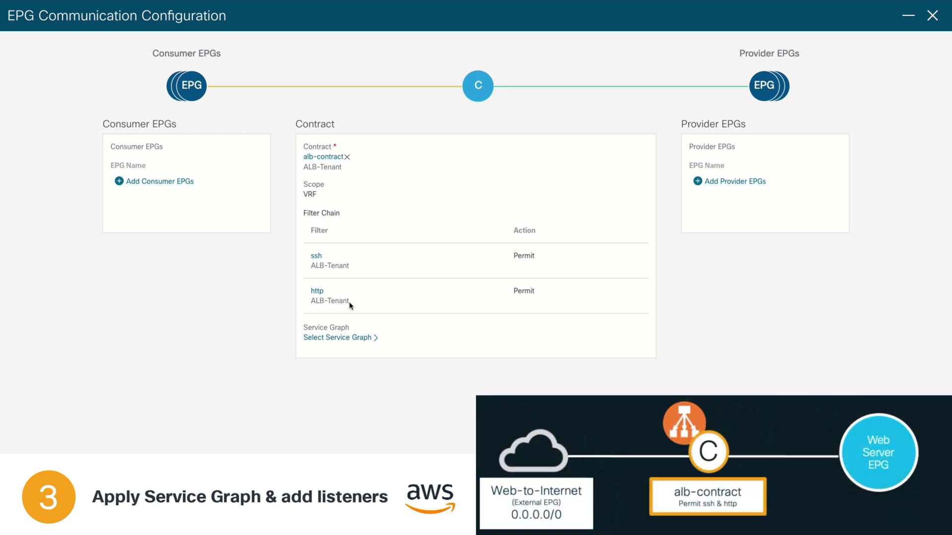
Step: Add web-to-internet as the consumer EPG and web-server-epg as the provider EPG of the contract
left_click(196, 181)
left_click(367, 235)
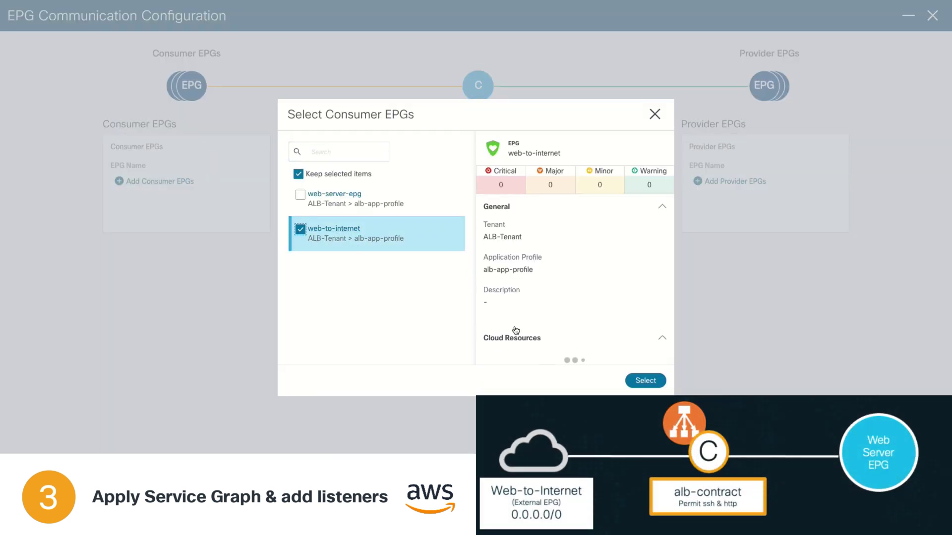
left_click(642, 378)
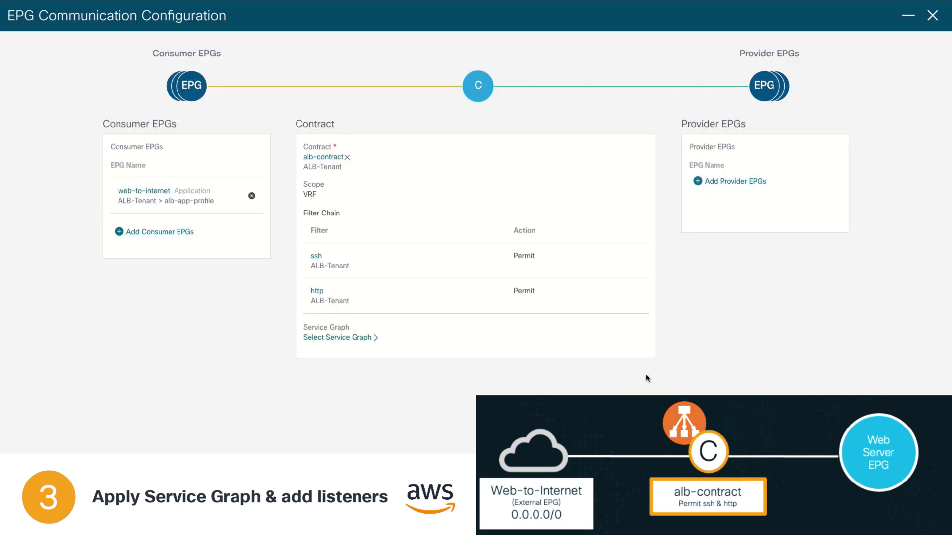
left_click(746, 187)
left_click(367, 191)
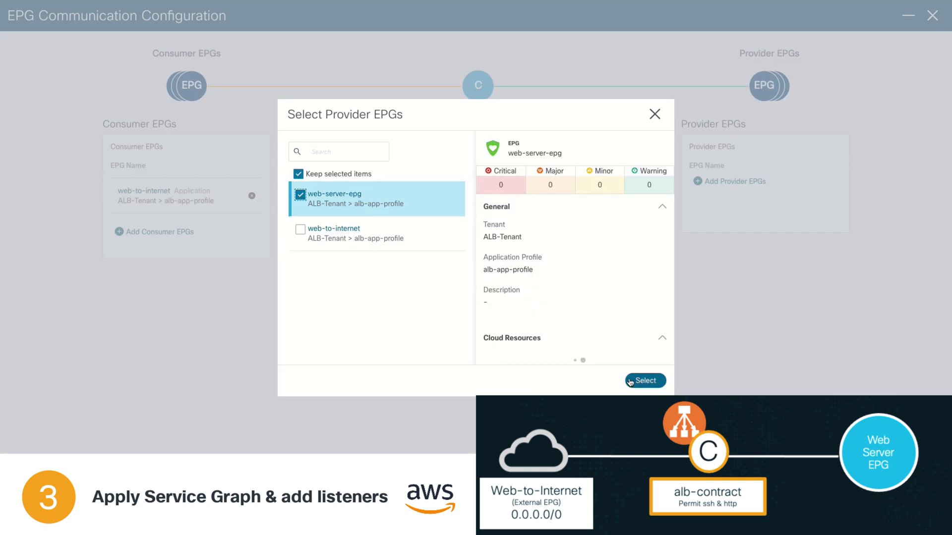
left_click(640, 380)
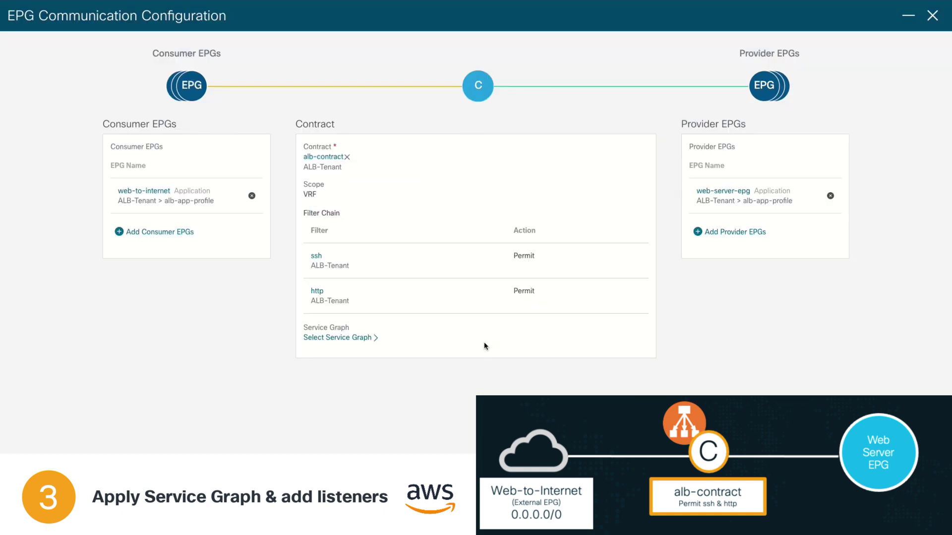
Step: Attach the service graph ALB-Servicegraph to alb-contract
left_click(355, 338)
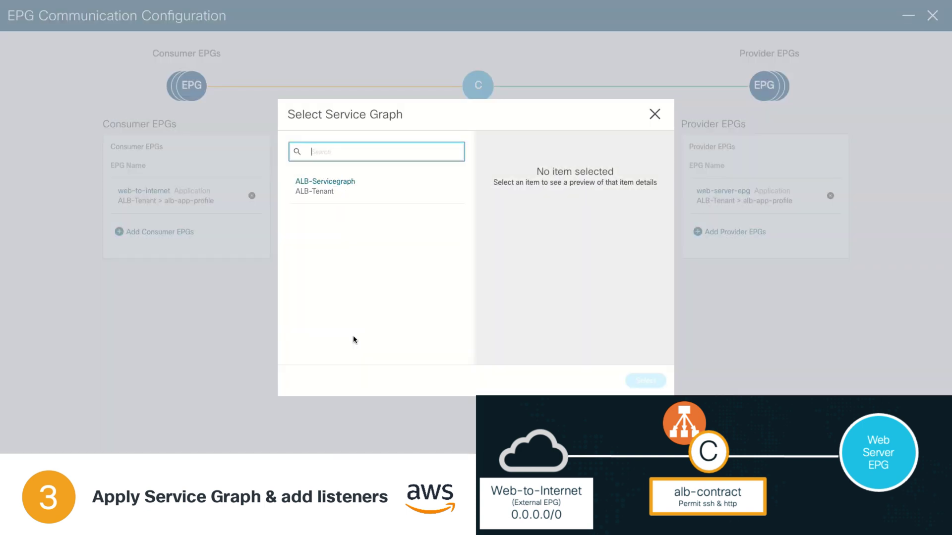
left_click(345, 188)
left_click(644, 381)
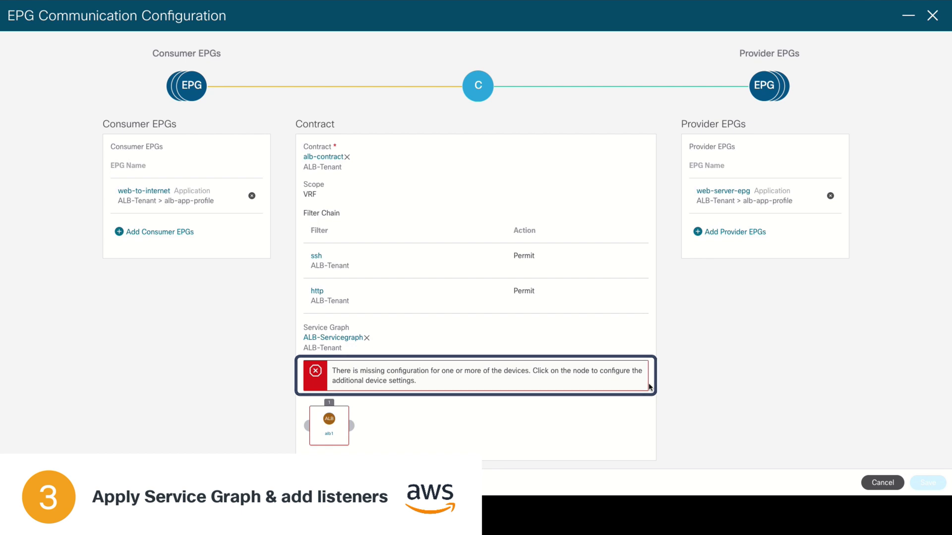
Step: Set up a load balancer listener named Listener-1 on the alb1 node, using HTTP on port 80
left_click(336, 429)
left_click(228, 270)
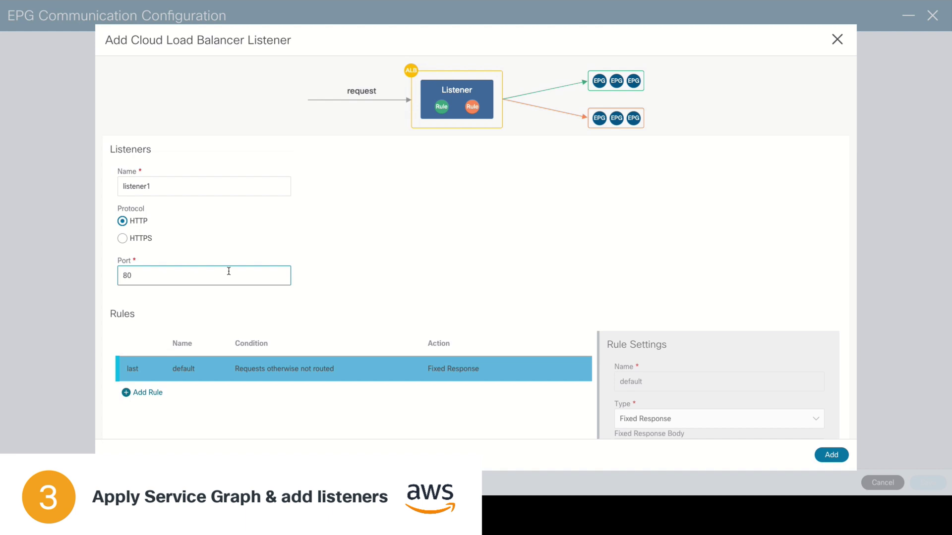
key("shift+Tab")
key("shift+Tab")
type("Listener-1")
Step: Add a listener rule named index with path /index.html, keeping the Forward type on port 80
scroll(414, 278, "down", 2)
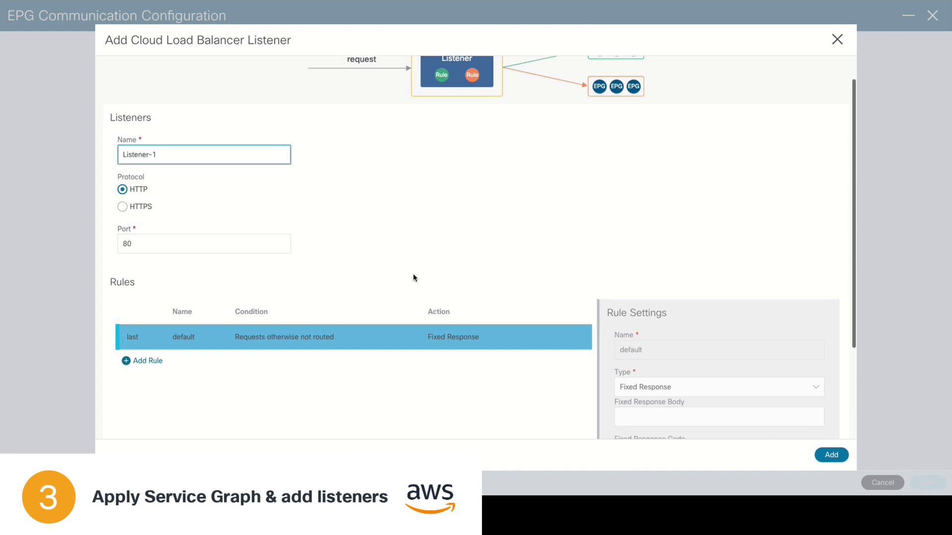
scroll(414, 278, "down", 3)
left_click(144, 232)
double_click(665, 219)
type("ind")
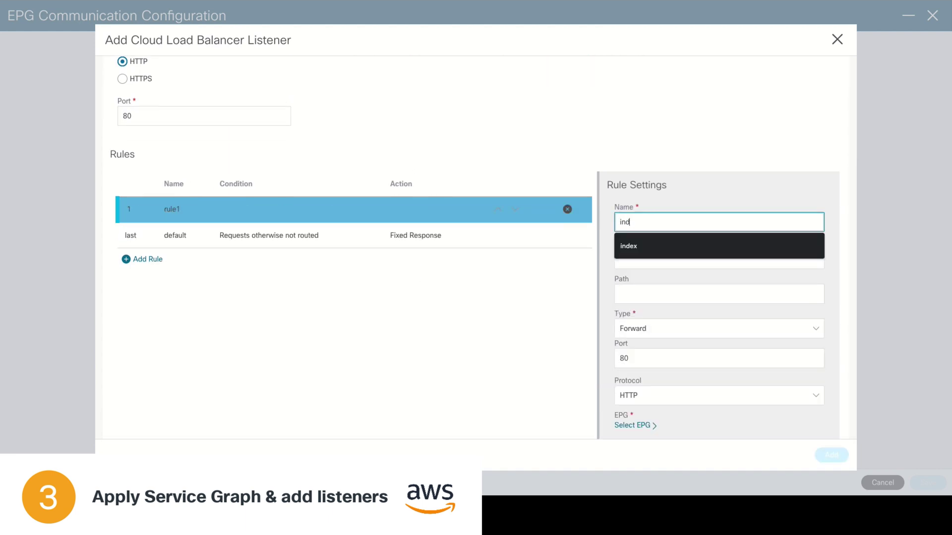
type("ex")
left_click(644, 294)
type("/index.")
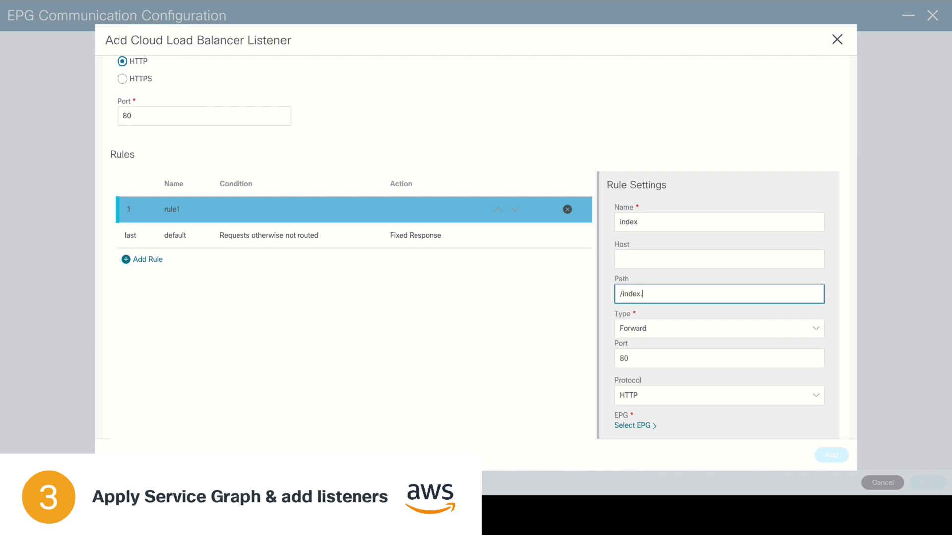
type("html")
left_click(708, 357)
scroll(707, 355, "down", 2)
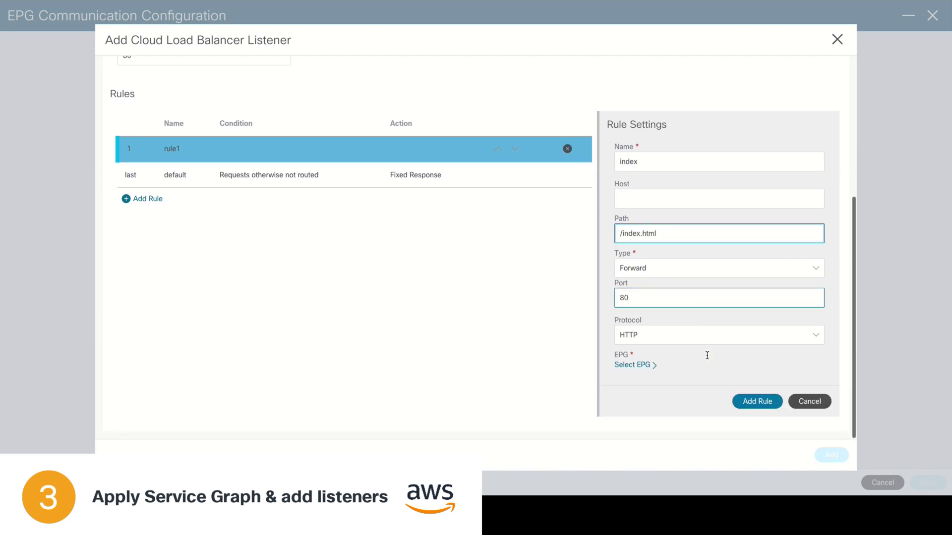
Step: Set web-server-epg as the index rule's target EPG, and add the rule and listener to the alb1 configuration
left_click(632, 364)
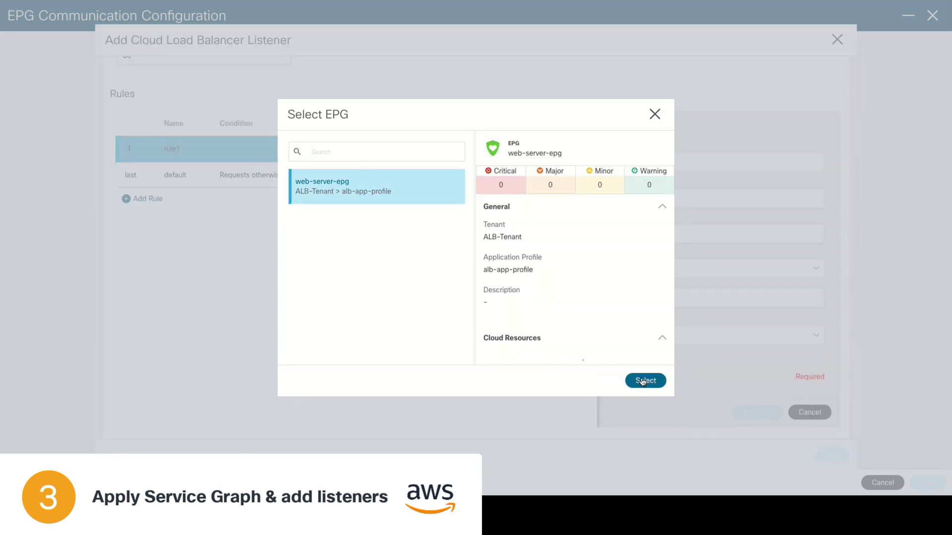
left_click(641, 380)
left_click(758, 401)
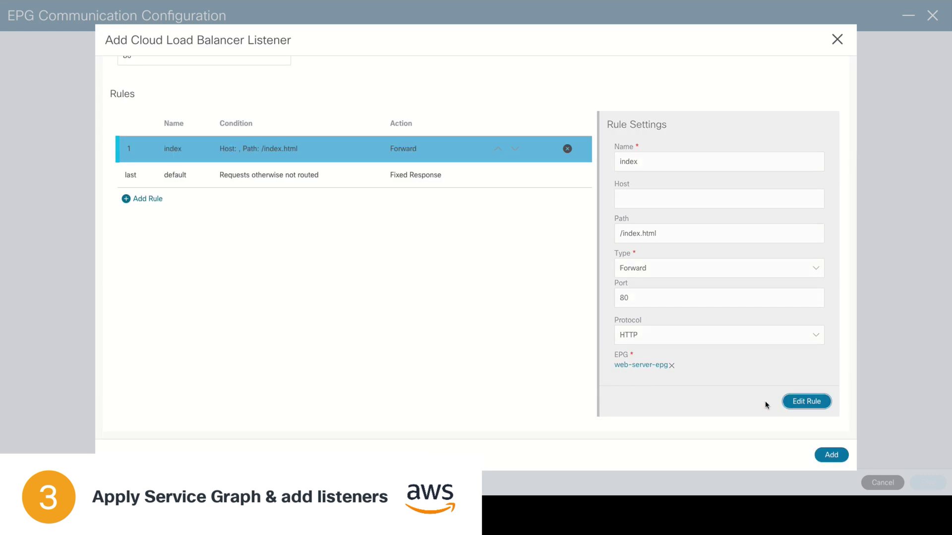
left_click(829, 454)
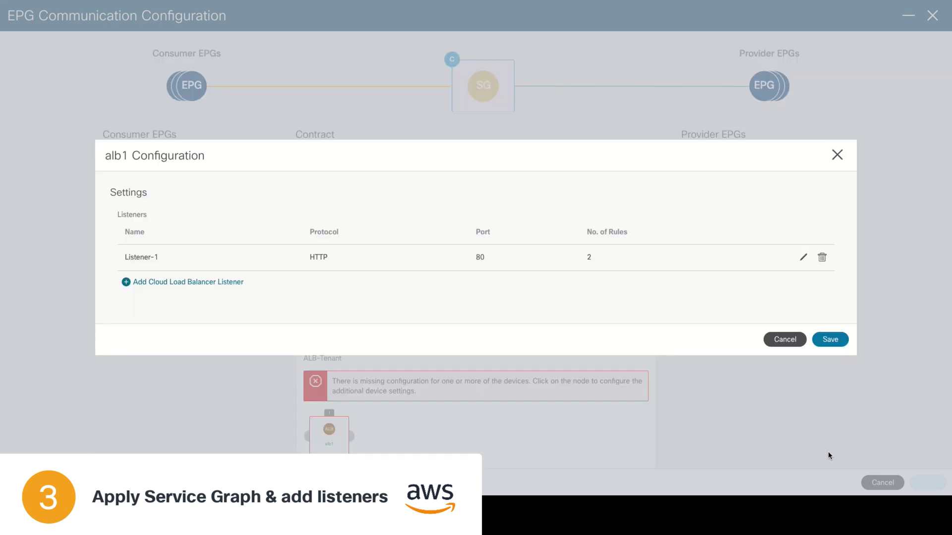
Step: Save the alb1 listener settings and the EPG communication configuration
left_click(829, 340)
left_click(928, 483)
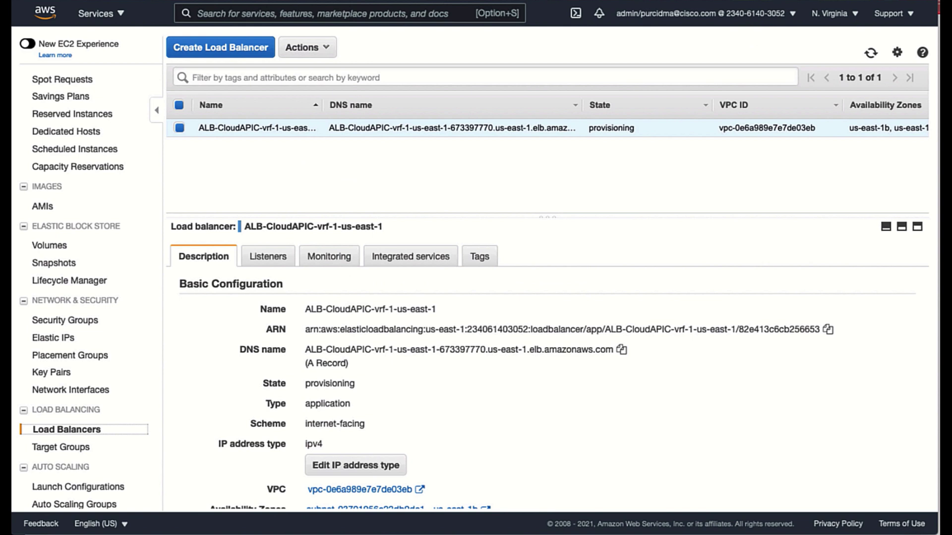
Step: In the AWS console, refresh the load balancers, then examine the HTTP:80 listener's rules and the web-server-epg target group's registered targets
left_click(871, 52)
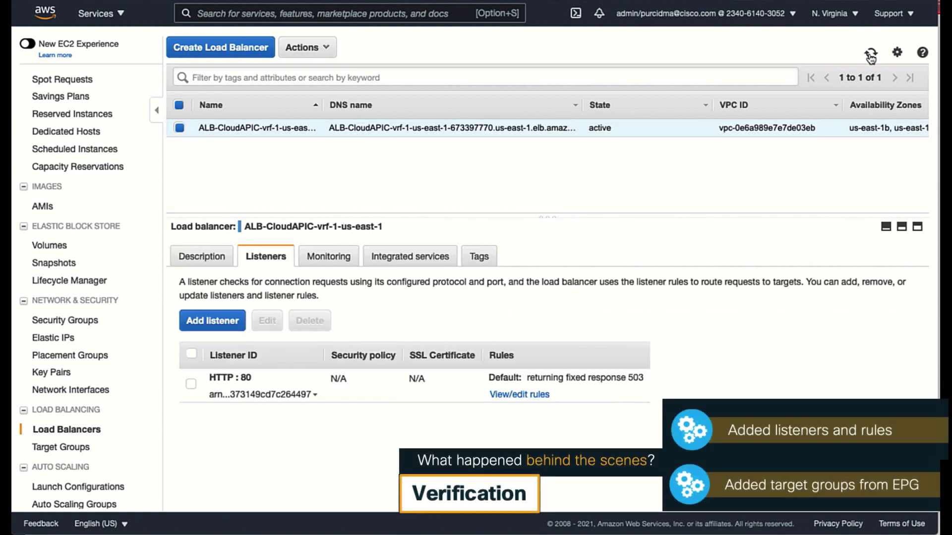
left_click(532, 394)
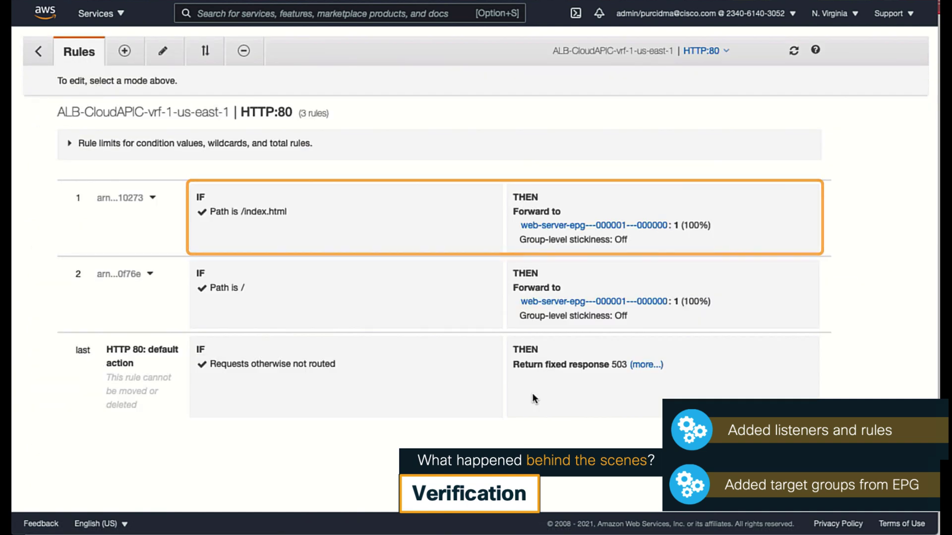
left_click(38, 51)
left_click(85, 448)
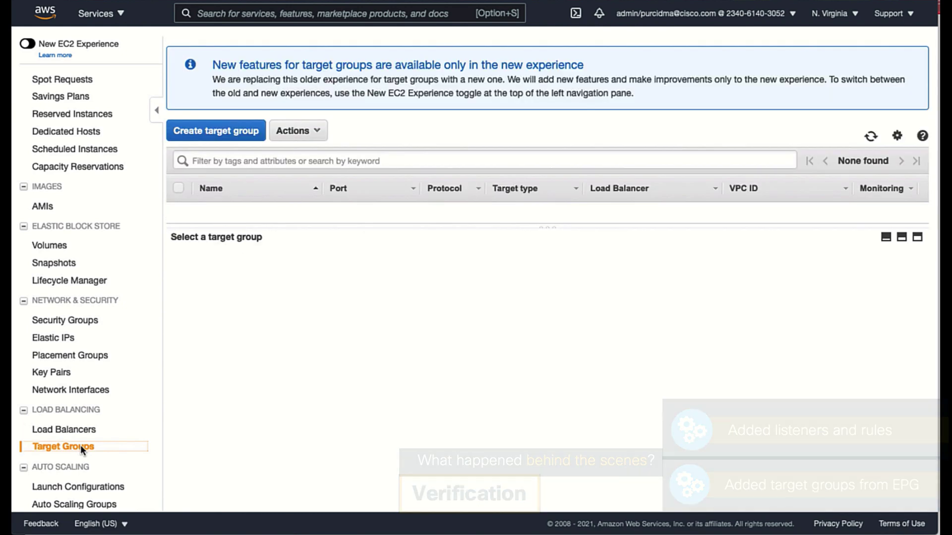
left_click(273, 273)
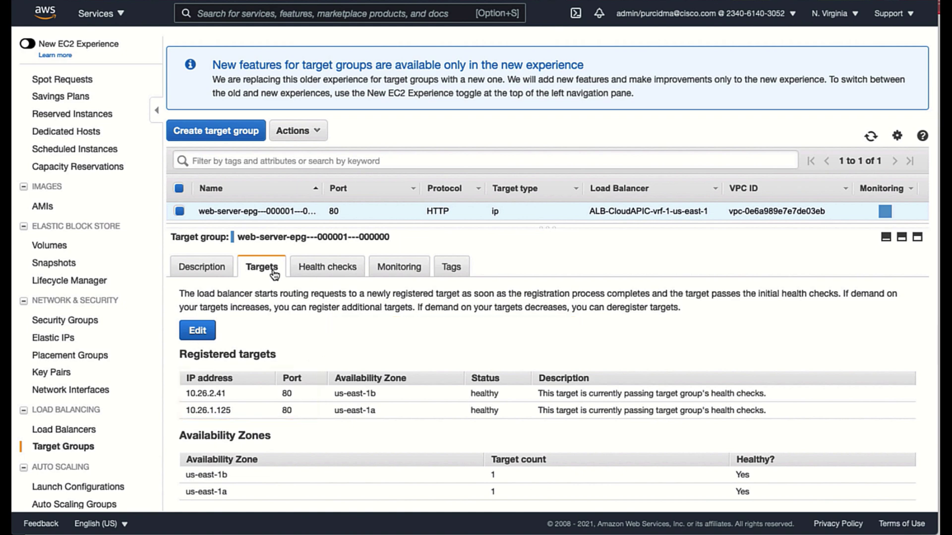
Step: Copy the DNS name of the ALB-CloudAPIC-vrf-1-us-east-1 load balancer and load that address in Firefox
left_click(95, 429)
left_click(202, 256)
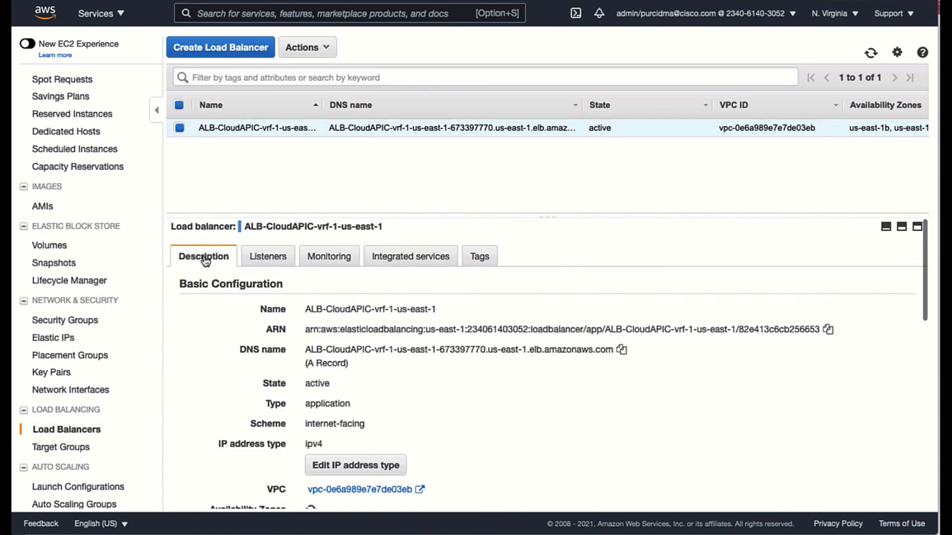
left_click(621, 350)
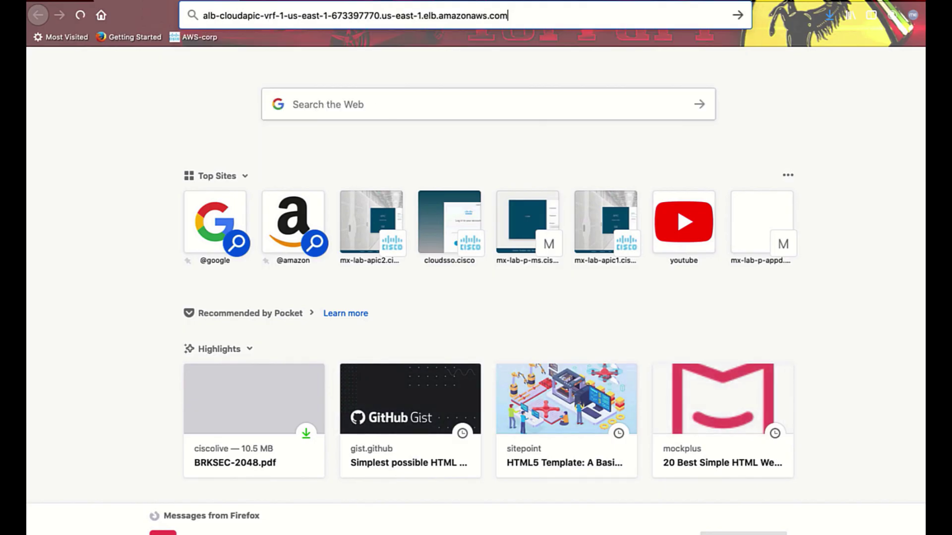
key("Return")
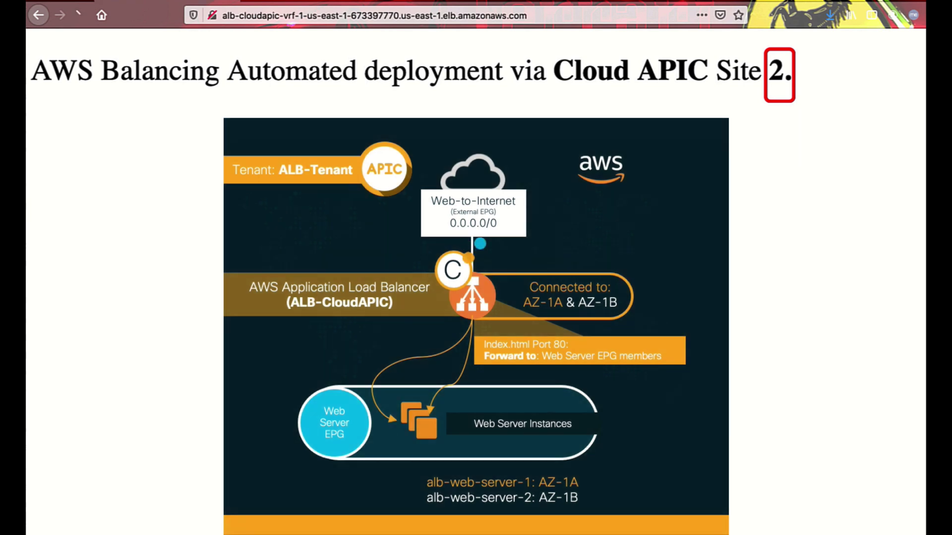